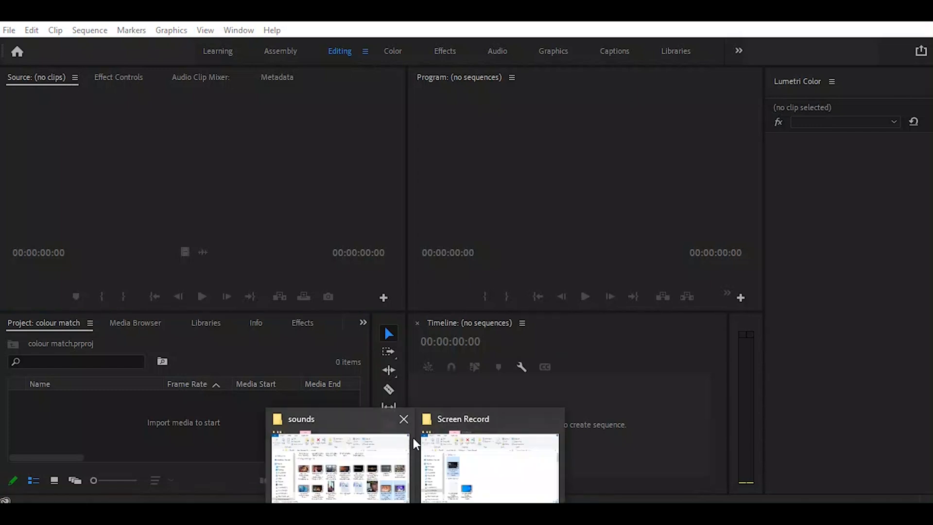
Import the two dance videos and create Sequence 01 with the ARRI 1080p 23.976 preset
{"action": "mouse_move", "coordinate": [377, 416]}
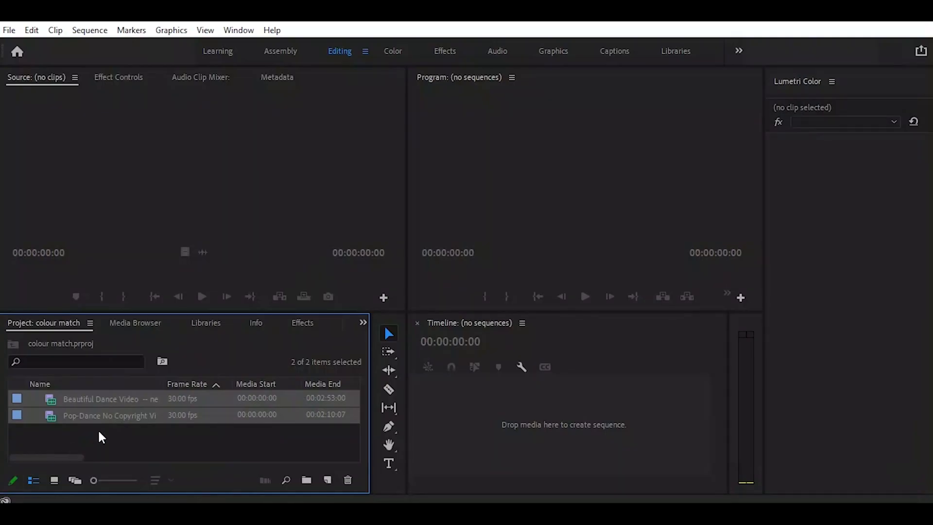
{"action": "key", "text": "ctrl+n"}
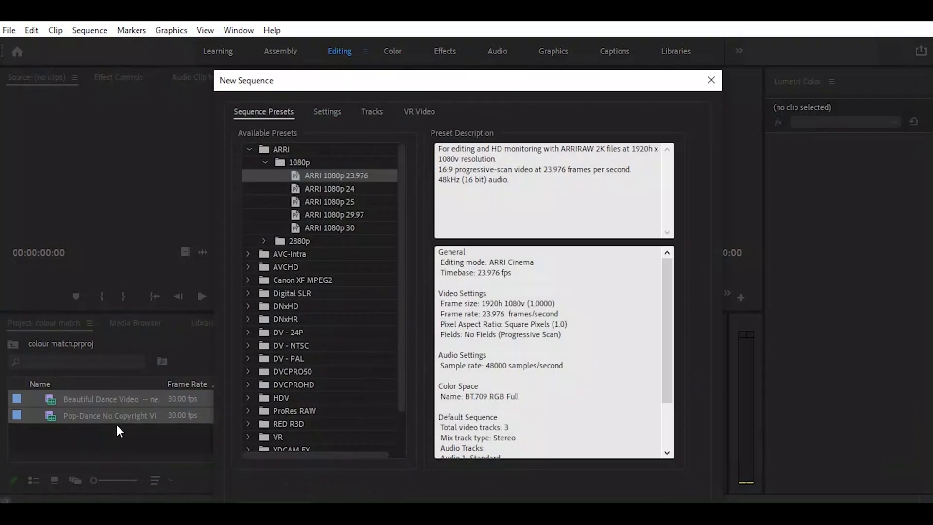
{"action": "left_click_drag", "start_coordinate": [357, 82], "coordinate": [356, 19]}
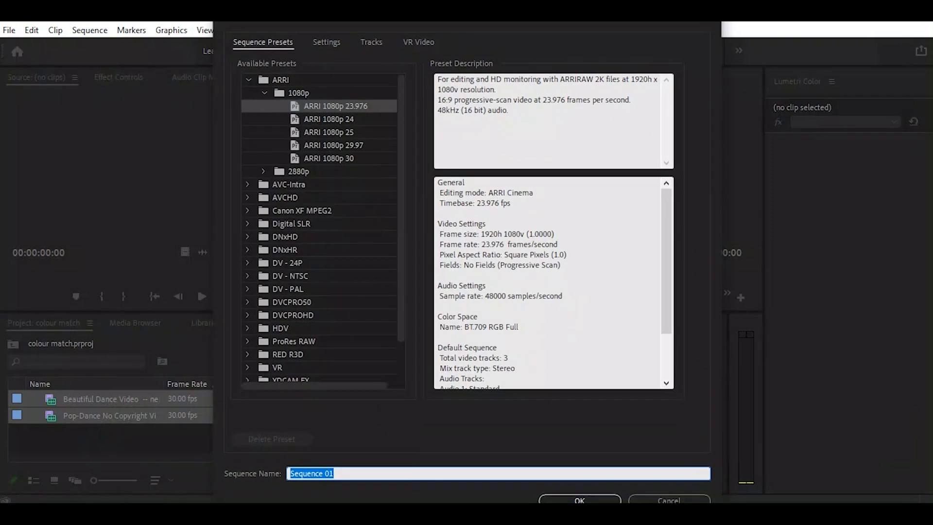
{"action": "left_click", "coordinate": [554, 500]}
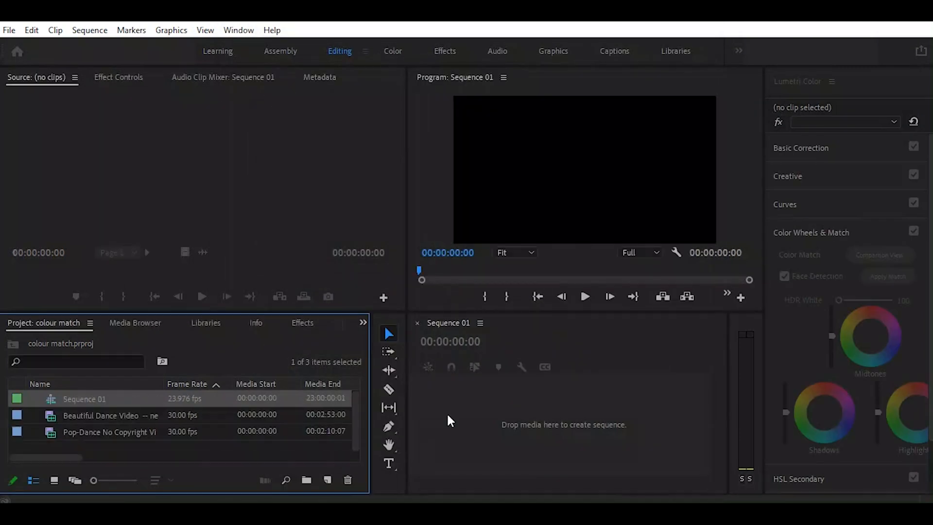
Mark a section of about 5 seconds ending at 00:00:57:08 in Beautiful Dance Video and place its video only at the start of V1
{"action": "double_click", "coordinate": [93, 416]}
{"action": "left_click_drag", "start_coordinate": [11, 271], "coordinate": [137, 268]}
{"action": "key", "text": "i"}
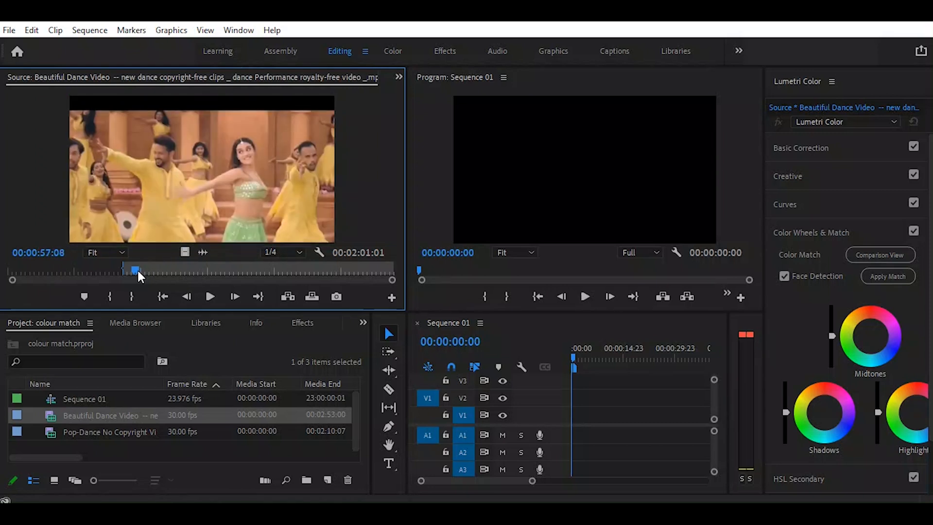
{"action": "key", "text": "o"}
{"action": "left_click_drag", "start_coordinate": [186, 252], "coordinate": [573, 415]}
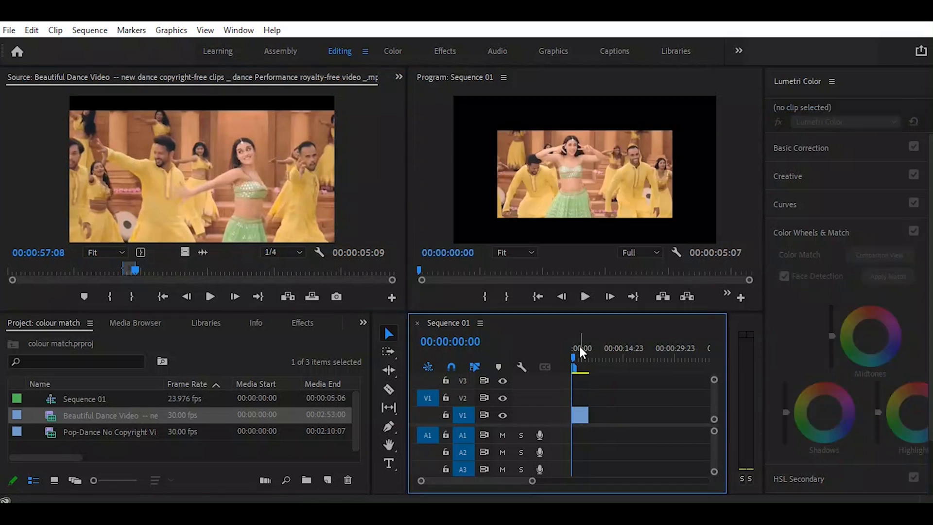
Mark a section of about 9 seconds ending at 00:00:12:11 in the Pop-Dance video and place its video only after the first clip on V1
{"action": "left_click", "coordinate": [579, 339]}
{"action": "key", "text": "equal"}
{"action": "key", "text": "equal"}
{"action": "key", "text": "equal"}
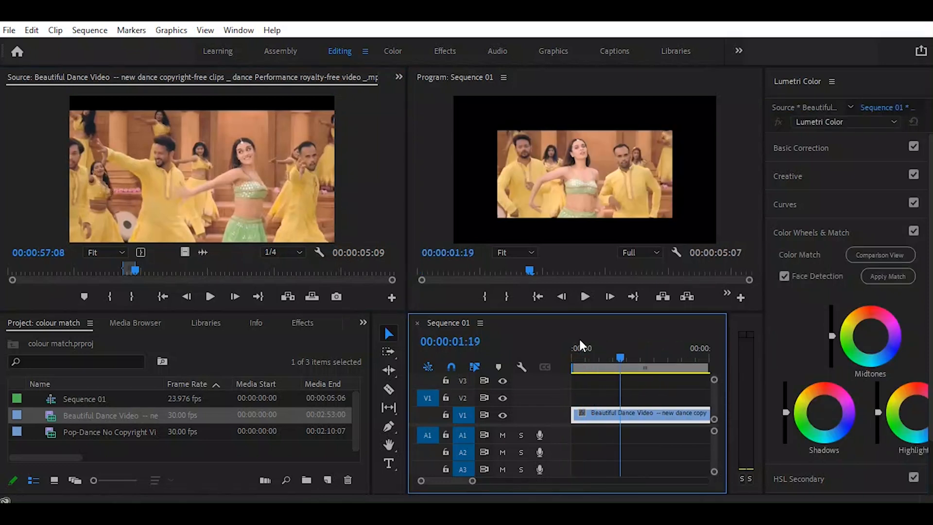
{"action": "scroll", "coordinate": [603, 413], "scroll_direction": "down", "scroll_amount": 5}
{"action": "scroll", "coordinate": [602, 412], "scroll_direction": "up", "scroll_amount": 2}
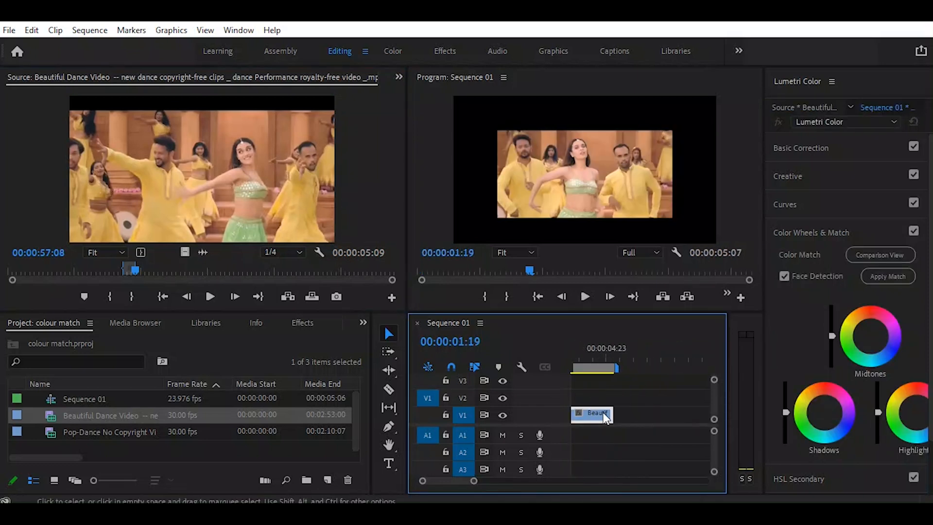
{"action": "double_click", "coordinate": [56, 432]}
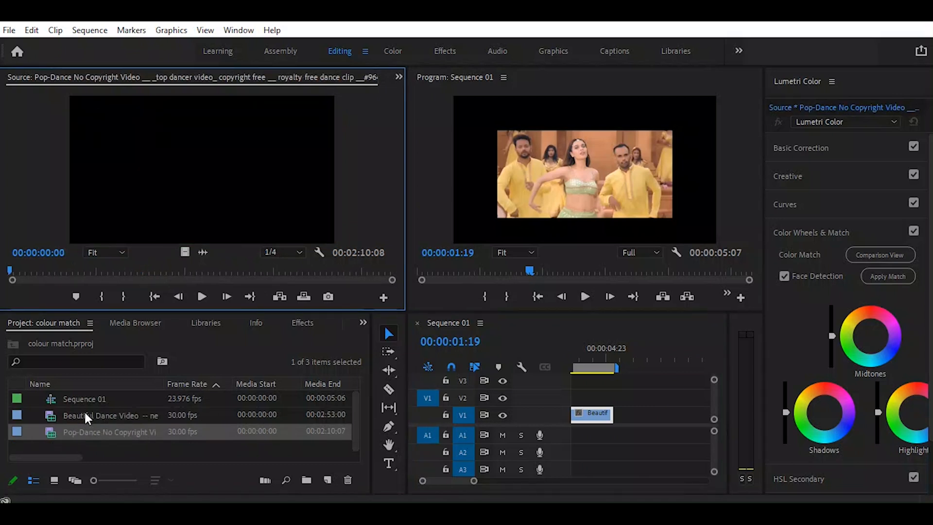
{"action": "mouse_move", "coordinate": [59, 272]}
{"action": "left_mouse_down"}
{"action": "mouse_move", "coordinate": [43, 265]}
{"action": "mouse_move", "coordinate": [21, 273]}
{"action": "mouse_move", "coordinate": [47, 273]}
{"action": "left_mouse_up"}
{"action": "key", "text": "i"}
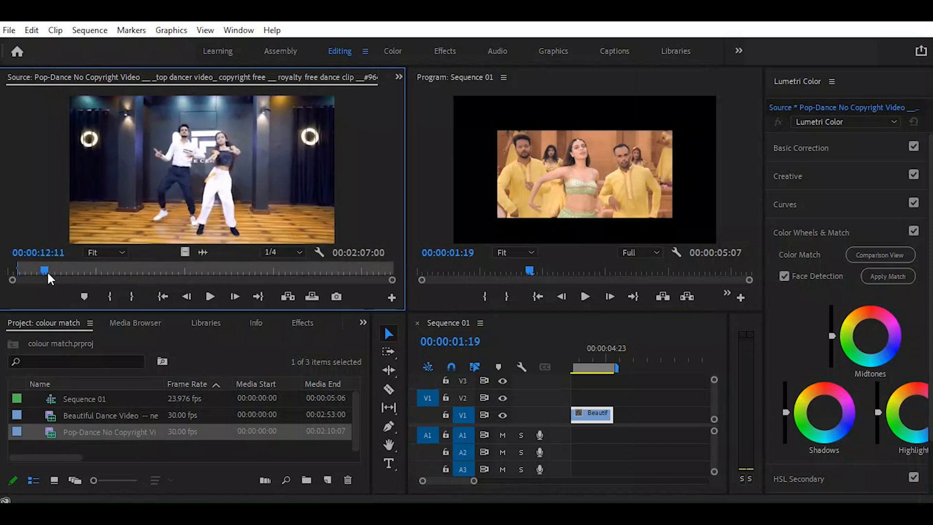
{"action": "key", "text": "o"}
{"action": "left_click_drag", "start_coordinate": [184, 252], "coordinate": [586, 418]}
Apply Scale to Frame Size to both clips on V1
{"action": "left_click", "coordinate": [635, 355]}
{"action": "right_click", "coordinate": [595, 414]}
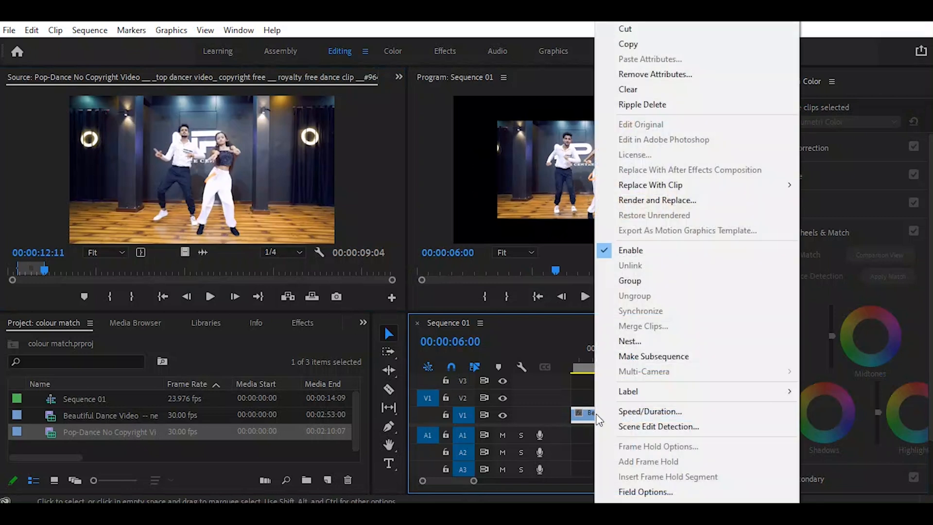
{"action": "scroll", "coordinate": [632, 494], "scroll_direction": "down", "scroll_amount": 2}
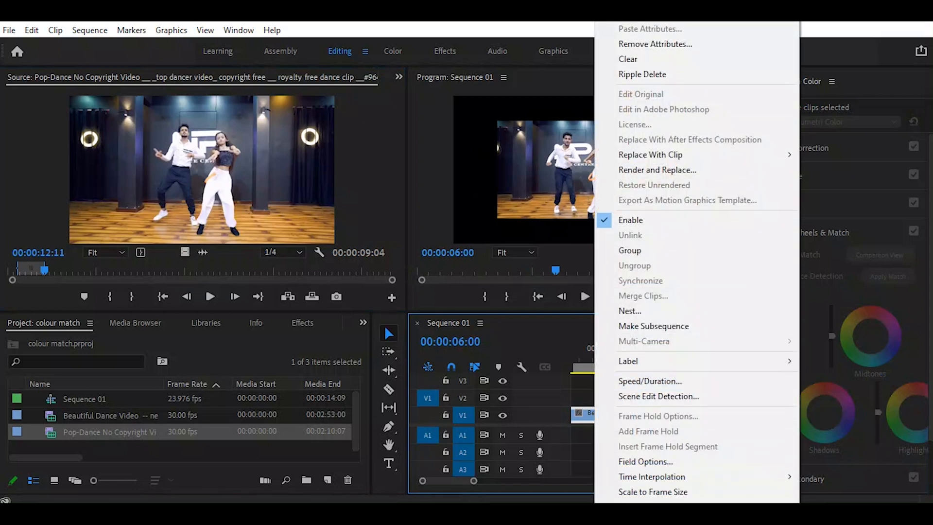
{"action": "left_click", "coordinate": [632, 492]}
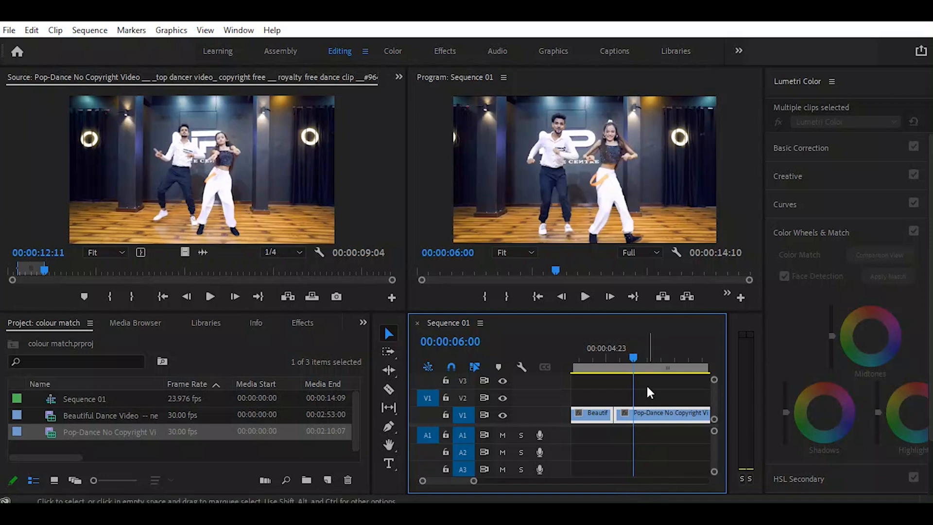
Set the playhead to 00:00:06:14 on the Pop-Dance clip and open the Comparison View from Lumetri's Color Wheels & Match
{"action": "left_click", "coordinate": [634, 359]}
{"action": "left_click_drag", "start_coordinate": [645, 360], "coordinate": [691, 374]}
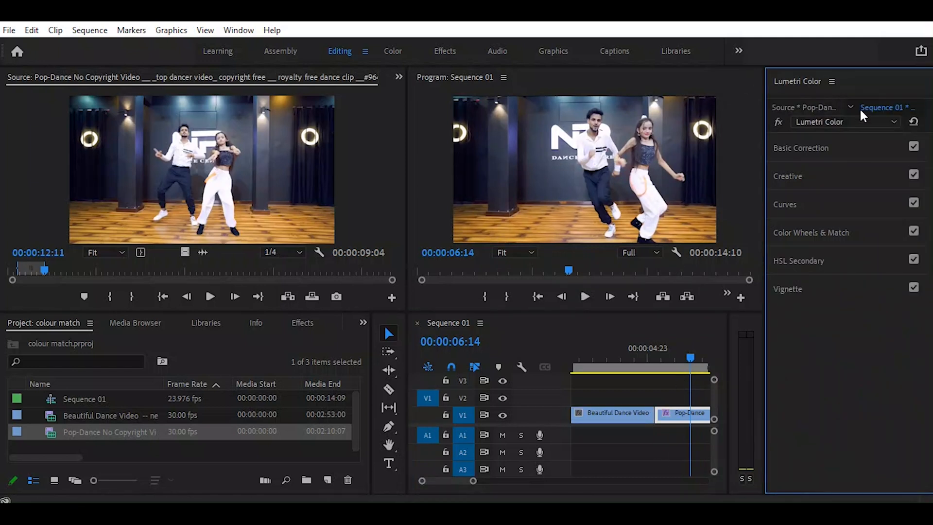
{"action": "left_click", "coordinate": [239, 30]}
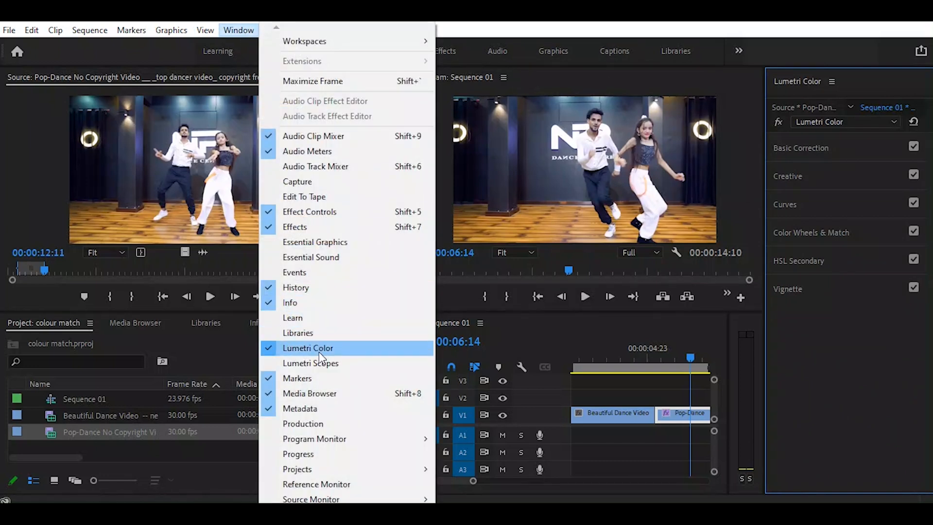
{"action": "left_click", "coordinate": [831, 47]}
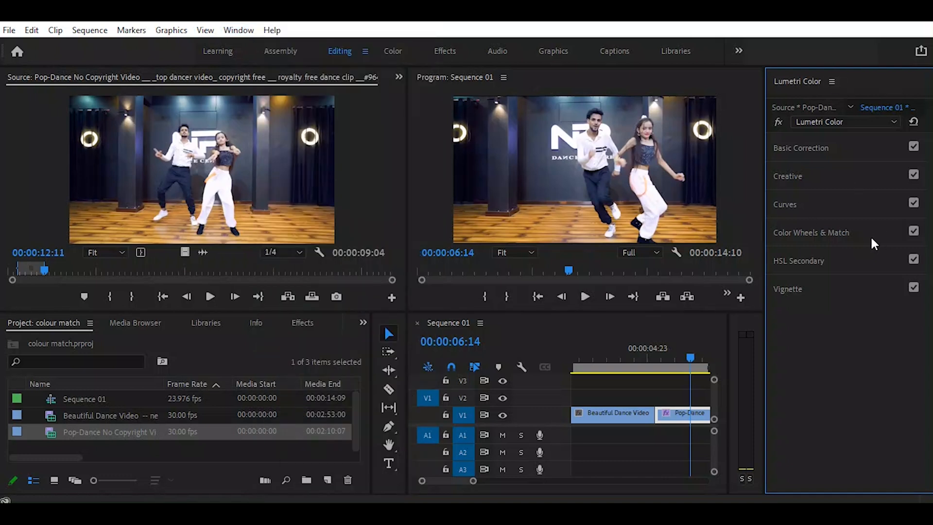
{"action": "left_click", "coordinate": [802, 231]}
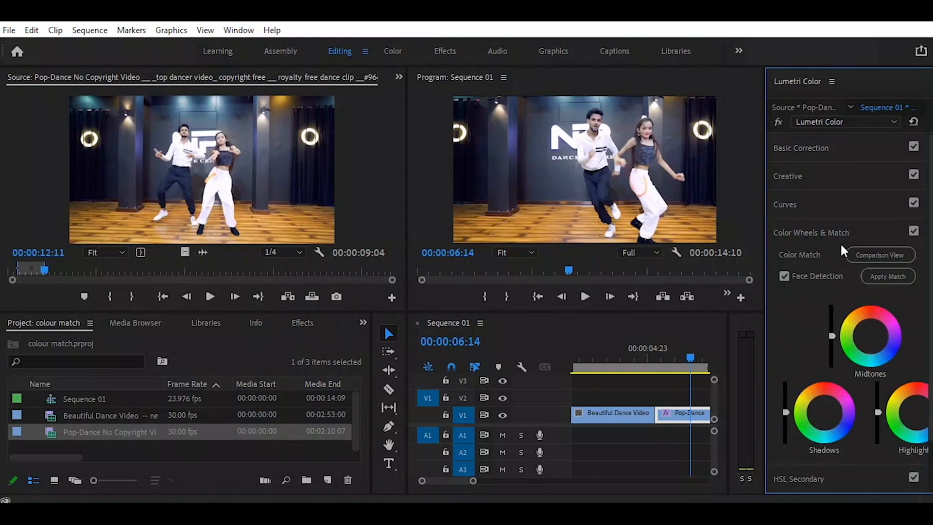
{"action": "left_click", "coordinate": [876, 256]}
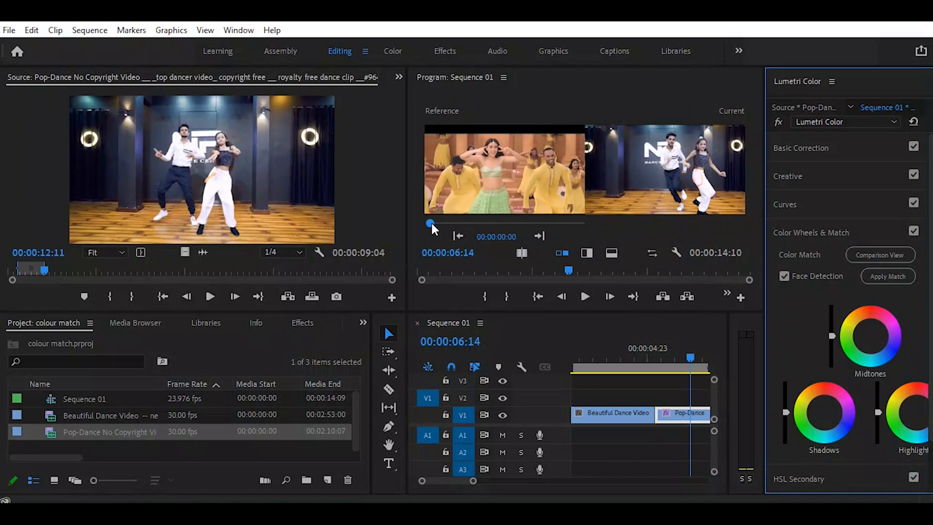
Set the reference frame of the comparison to 00:00:01:08 in the first dance clip
{"action": "left_click_drag", "start_coordinate": [431, 223], "coordinate": [437, 224]}
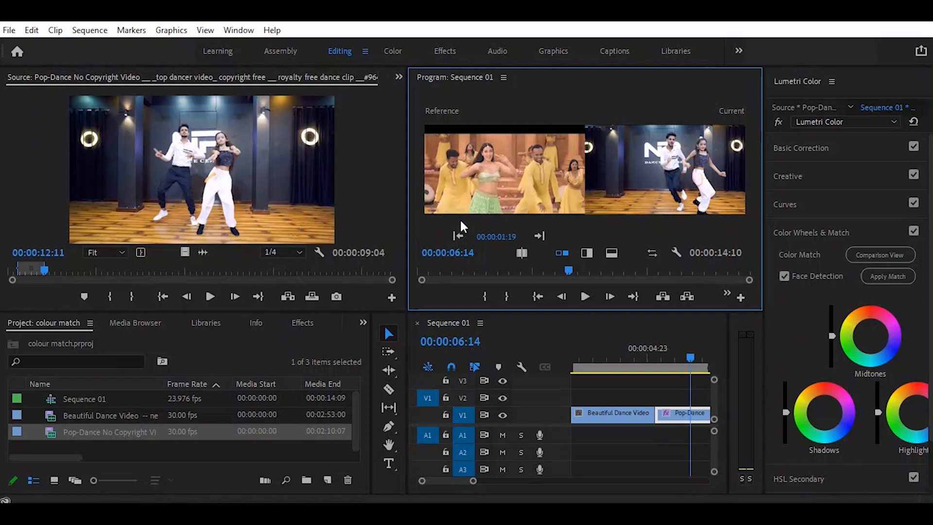
{"action": "left_click", "coordinate": [491, 221]}
{"action": "left_click_drag", "start_coordinate": [489, 220], "coordinate": [443, 217]}
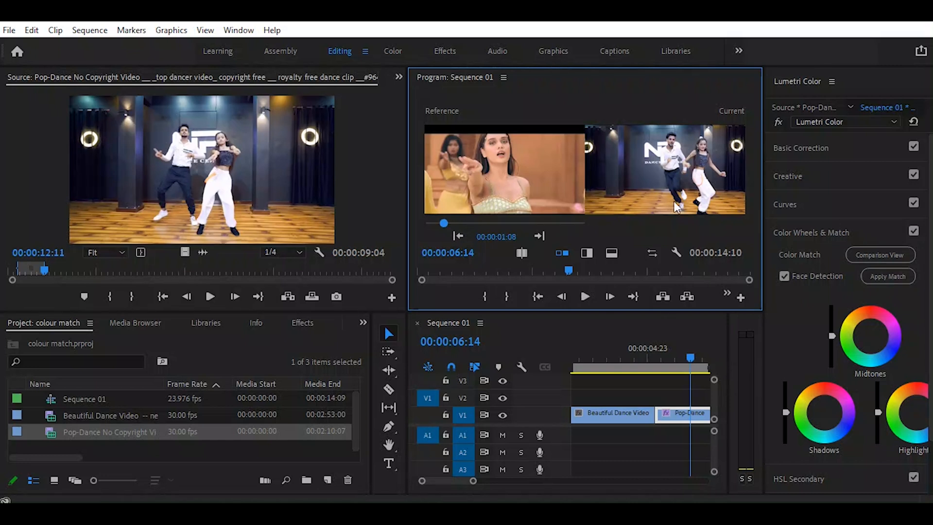
Apply the color match with Face Detection to the Pop-Dance clip, undoing and redoing it to compare before and after
{"action": "left_click", "coordinate": [891, 274]}
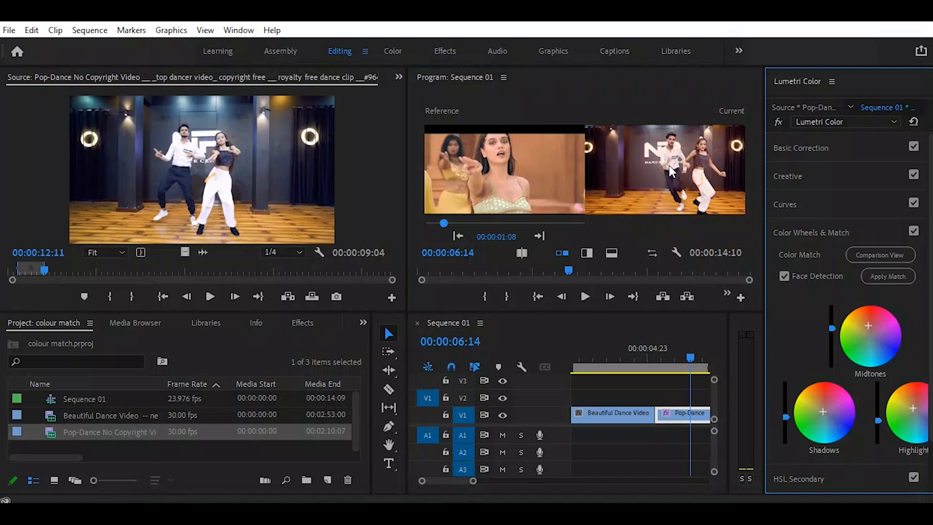
{"action": "key", "text": "ctrl+z"}
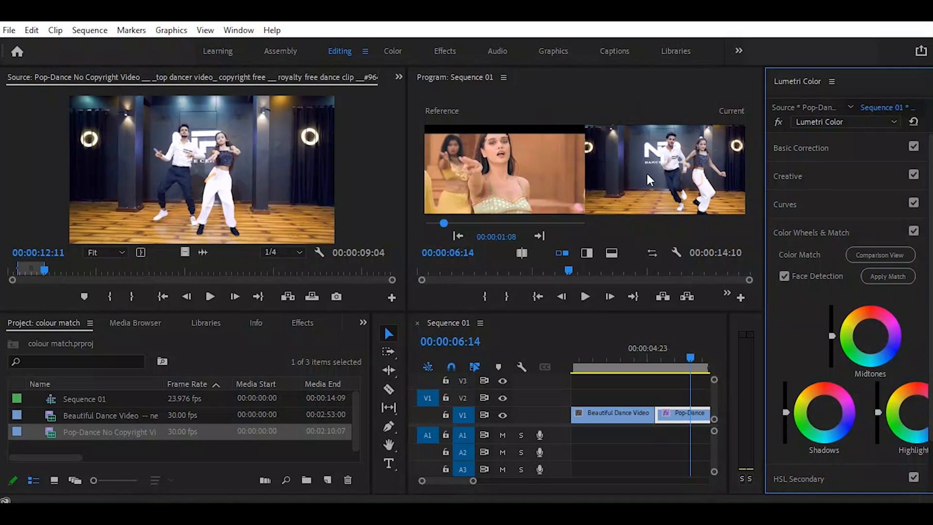
{"action": "key", "text": "ctrl+shift+z"}
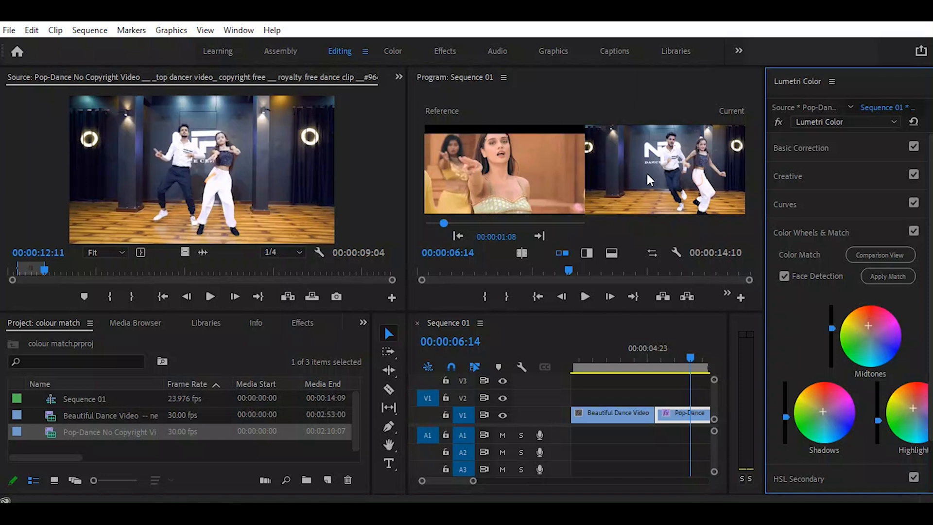